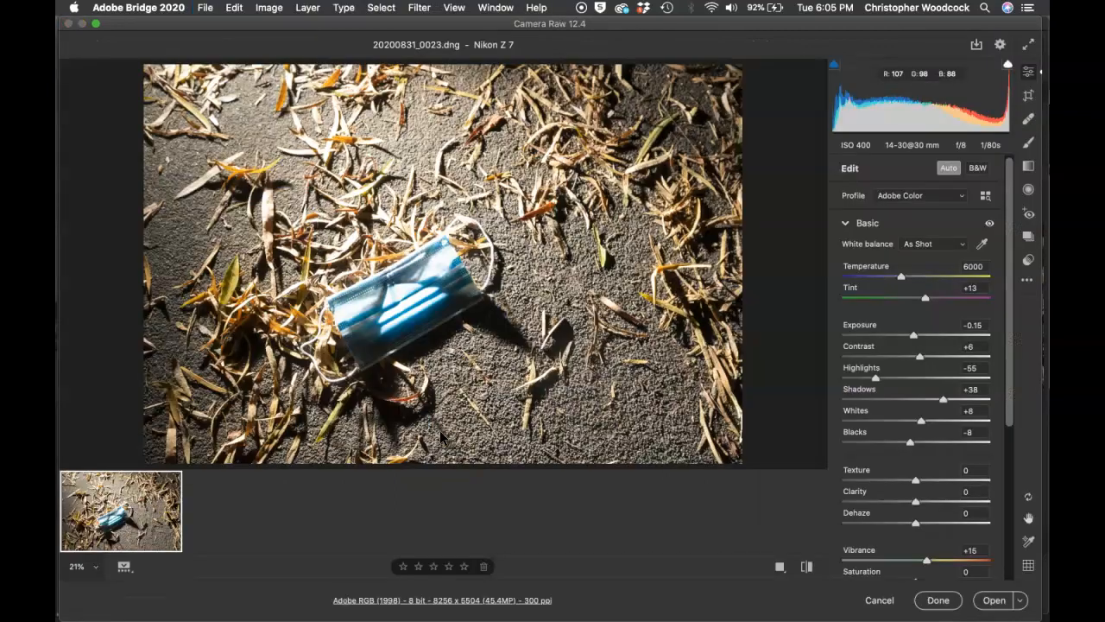
Step: Turn on the histogram's shadow clipping warning with U
mouse_move(92, 510)
key(u)
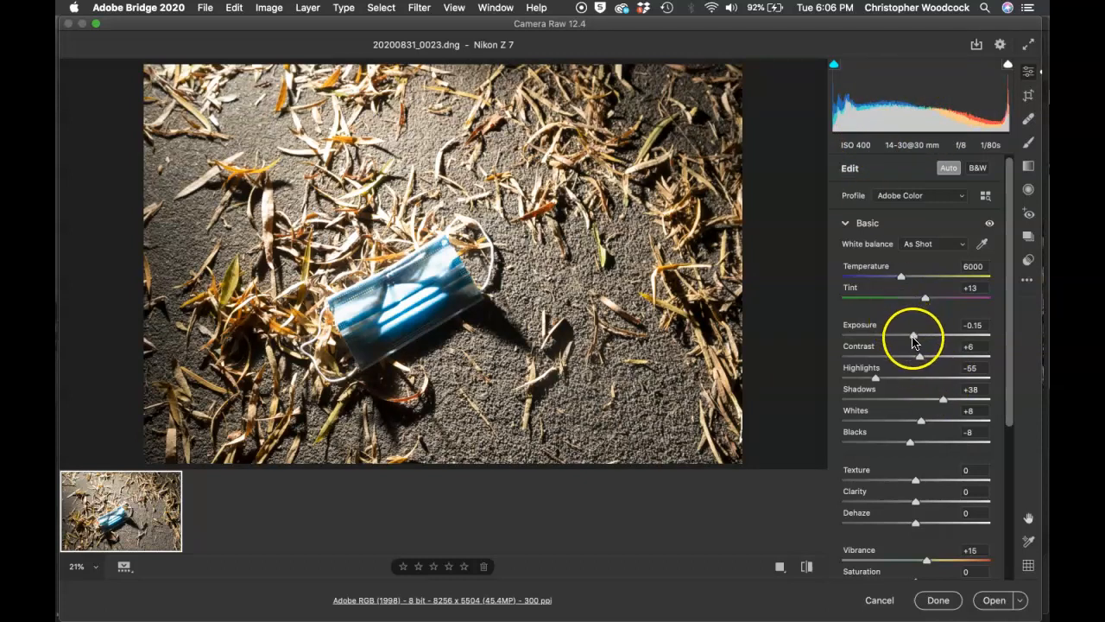
Step: Lower the Basic panel's Exposure slider to -0.45
mouse_move(913, 341)
mouse_down()
mouse_move(898, 346)
mouse_move(909, 341)
mouse_up()
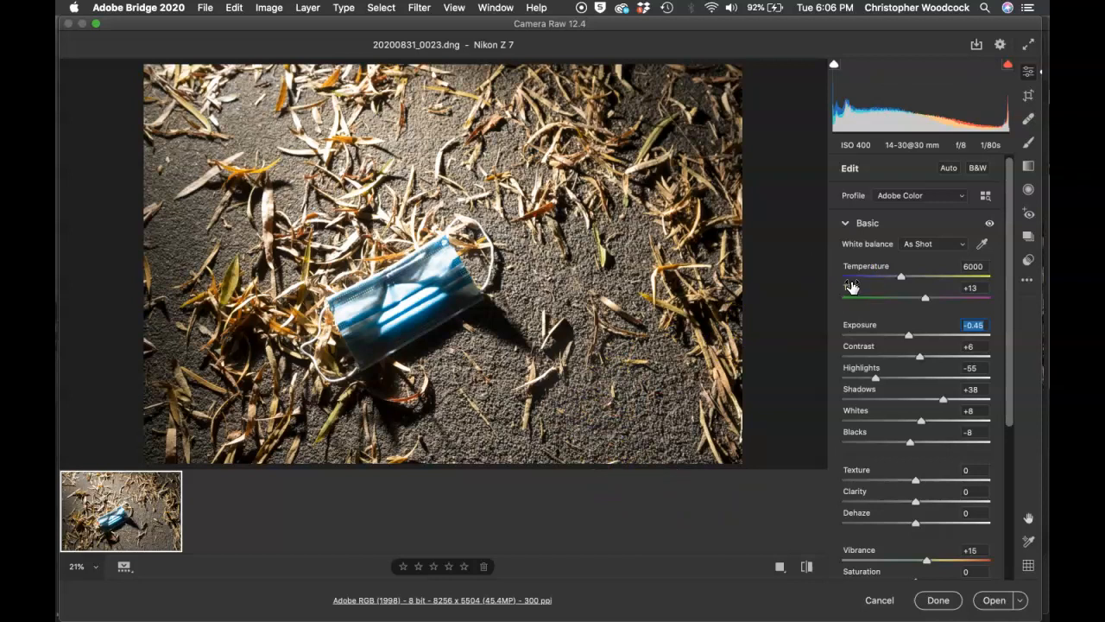
Step: Pick the Graduated Filter tool and set its Exposure to -1.15 and Highlights to -18
click(1028, 168)
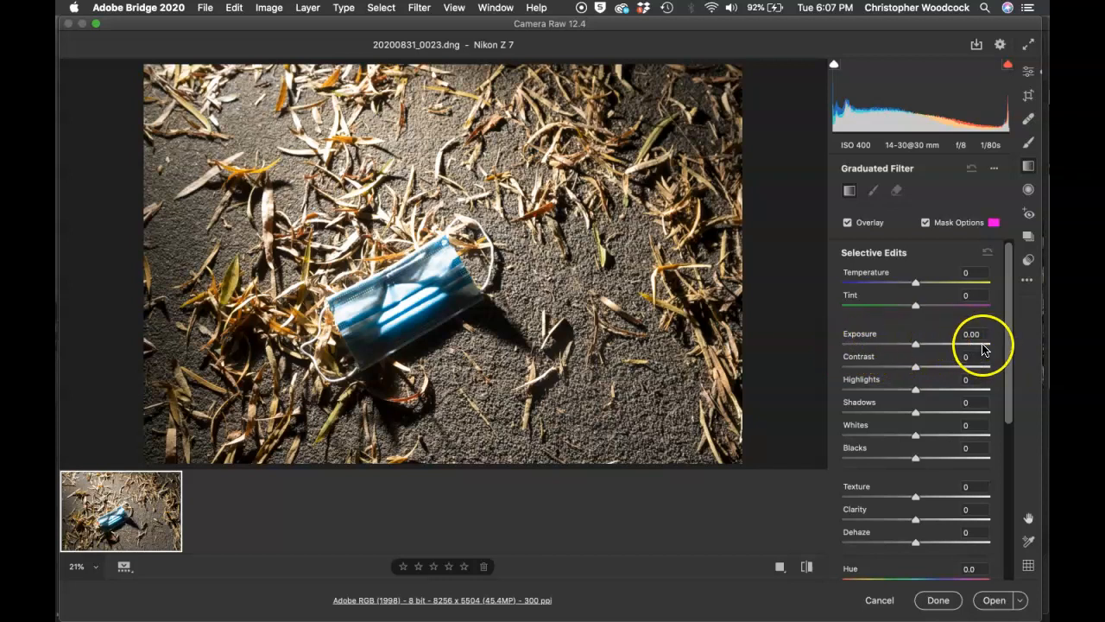
click(898, 348)
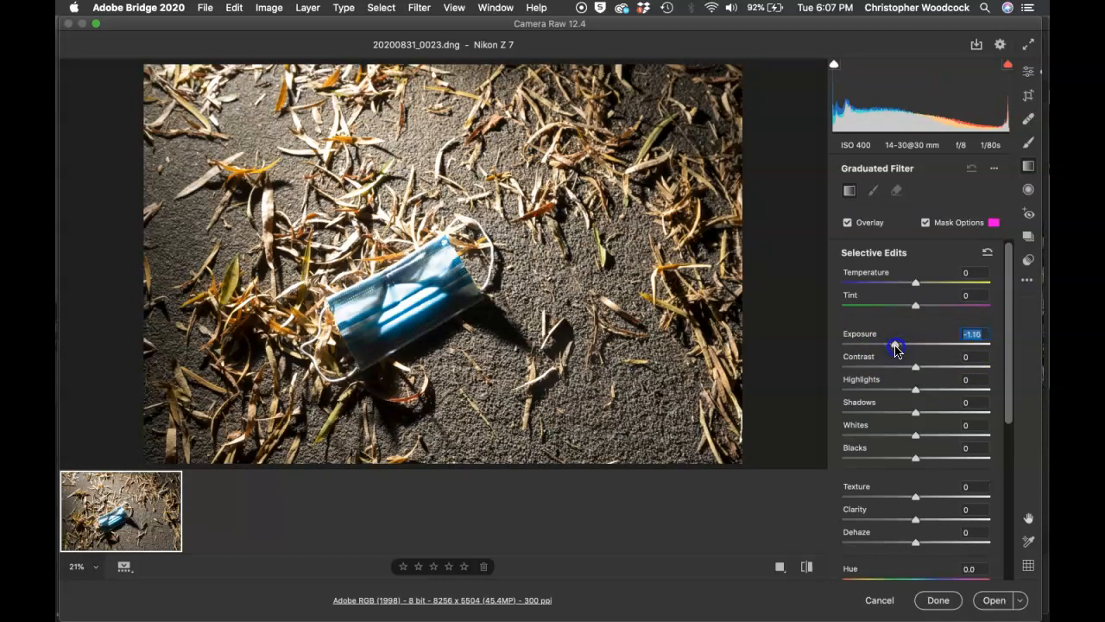
click(903, 389)
scroll(902, 391, down, 10)
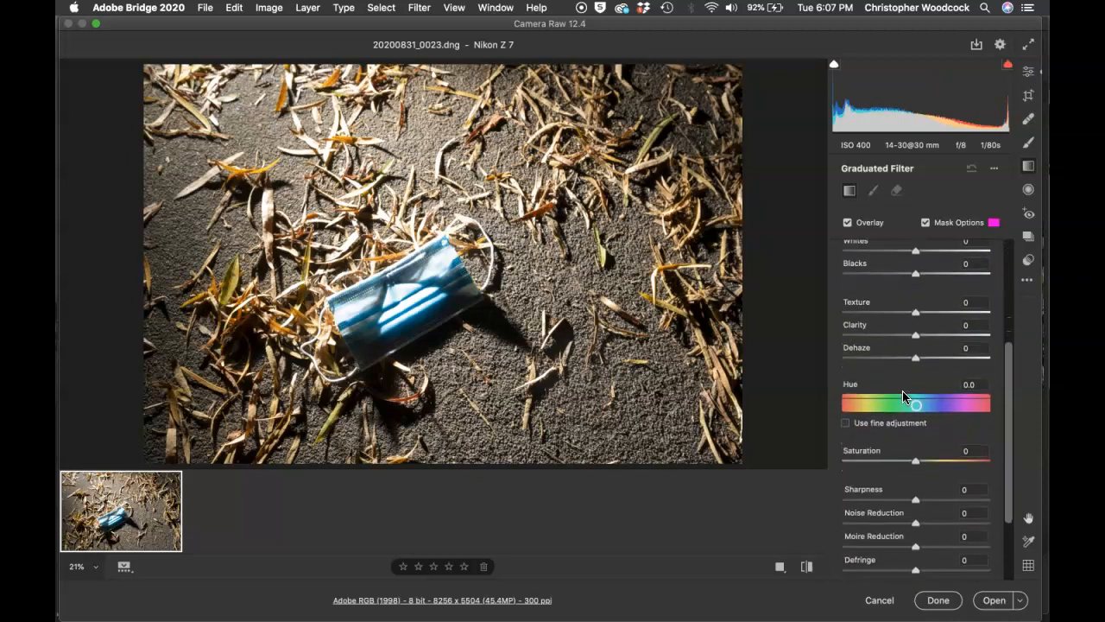
scroll(902, 396, down, 3)
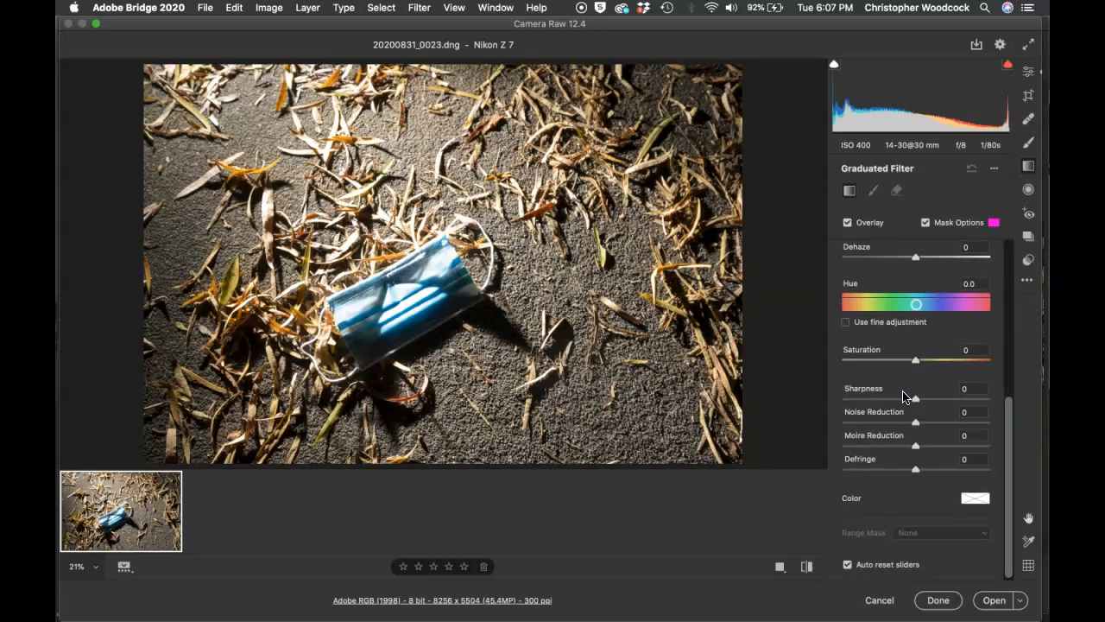
scroll(903, 396, up, 8)
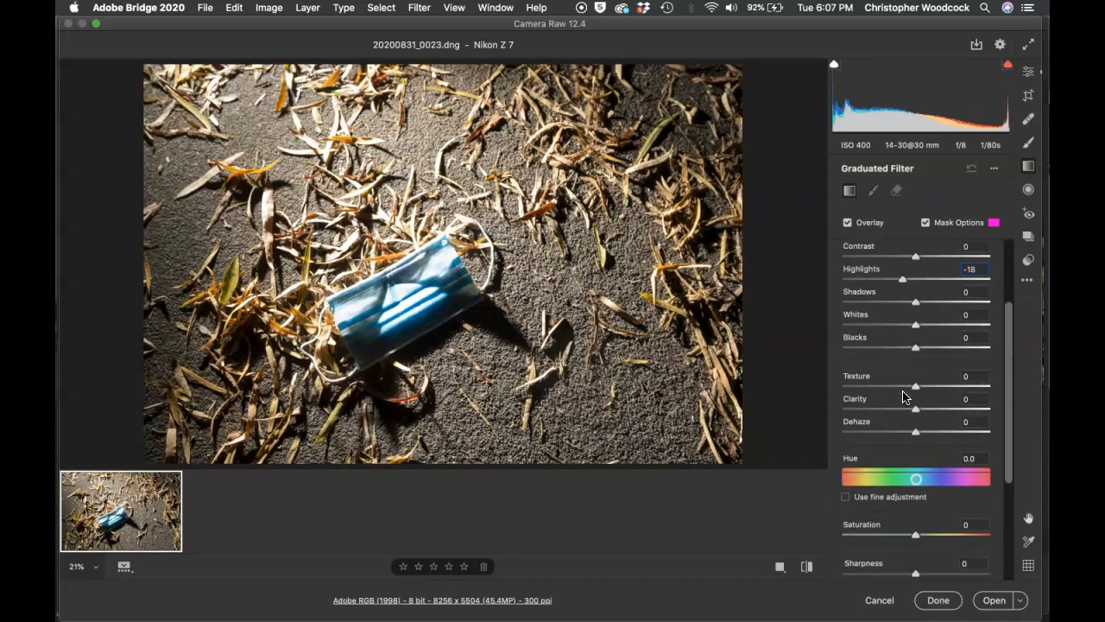
scroll(903, 397, up, 5)
scroll(902, 395, down, 7)
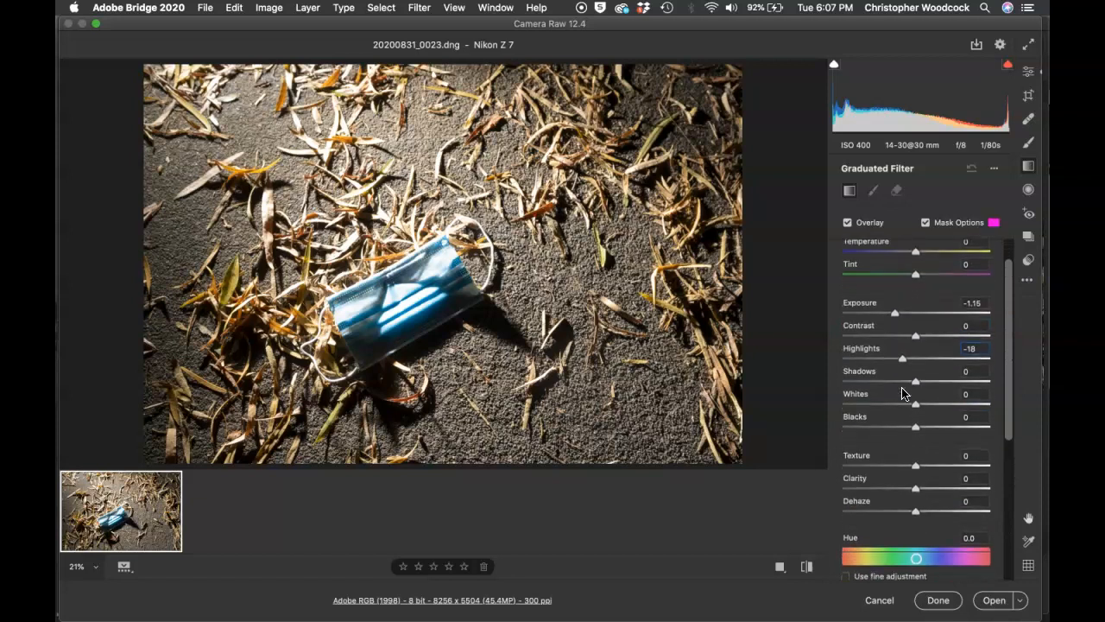
scroll(902, 390, down, 4)
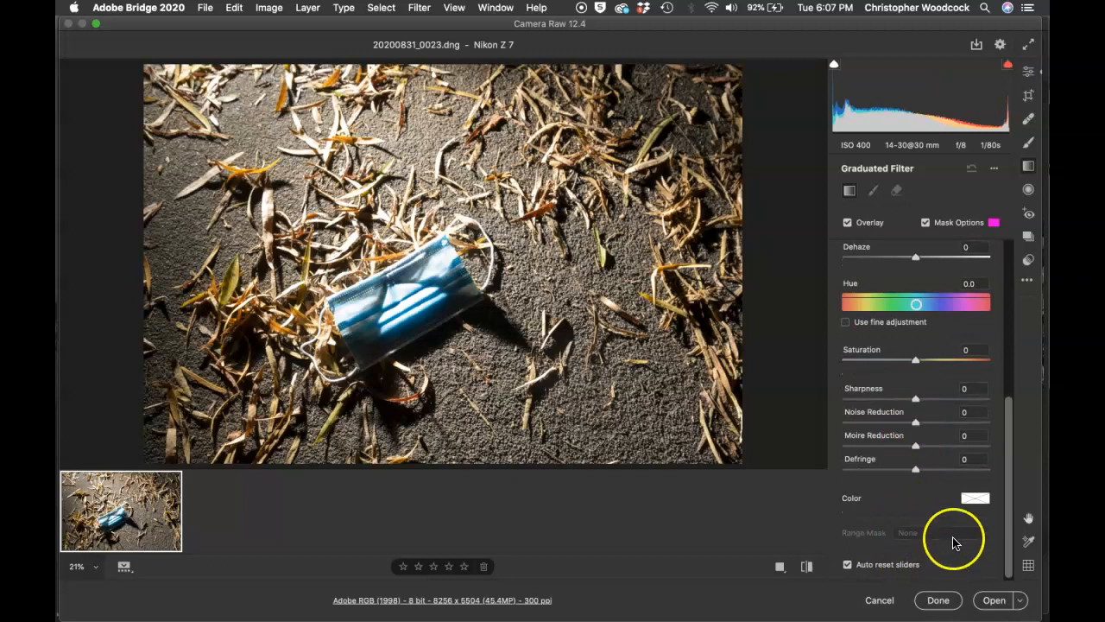
scroll(907, 391, up, 1)
scroll(906, 390, up, 9)
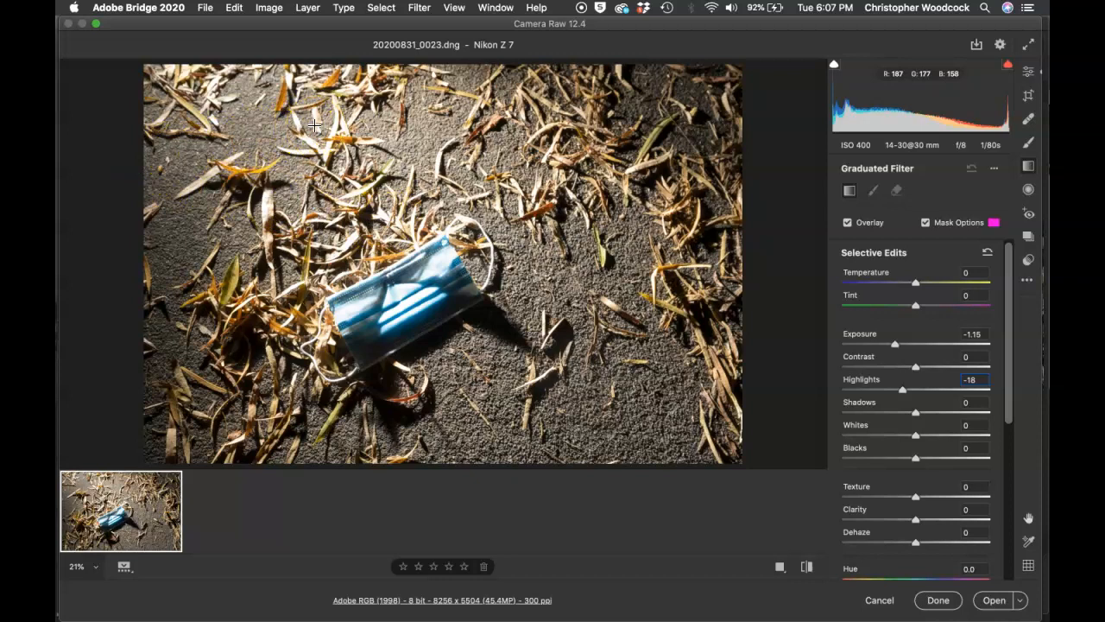
Step: Zoom out to 12.5% and draw the darkening gradient from the top edge down toward the mask
key(super+minus)
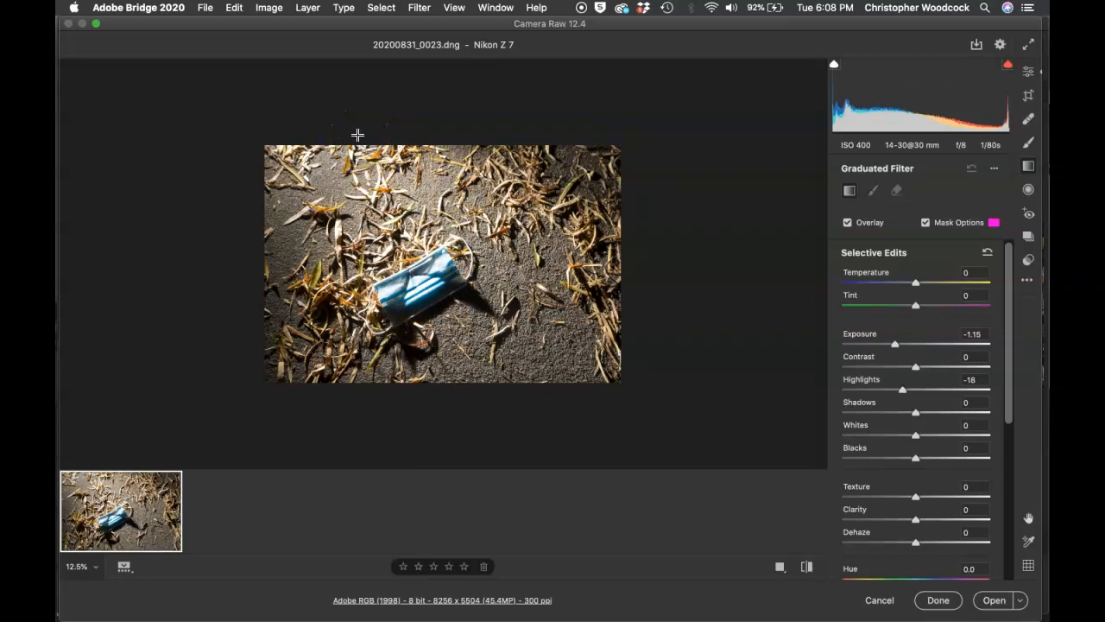
drag(359, 141, 400, 286)
click(676, 258)
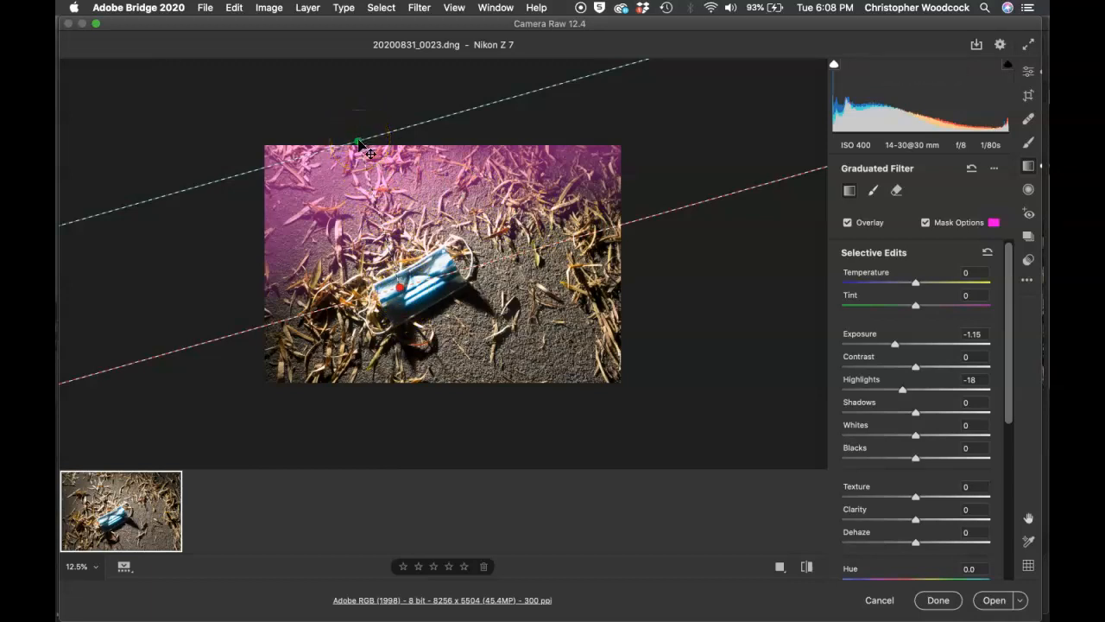
Step: Tilt the top gradient's start line lower across the photo and hide the pink mask overlay
drag(361, 144, 380, 221)
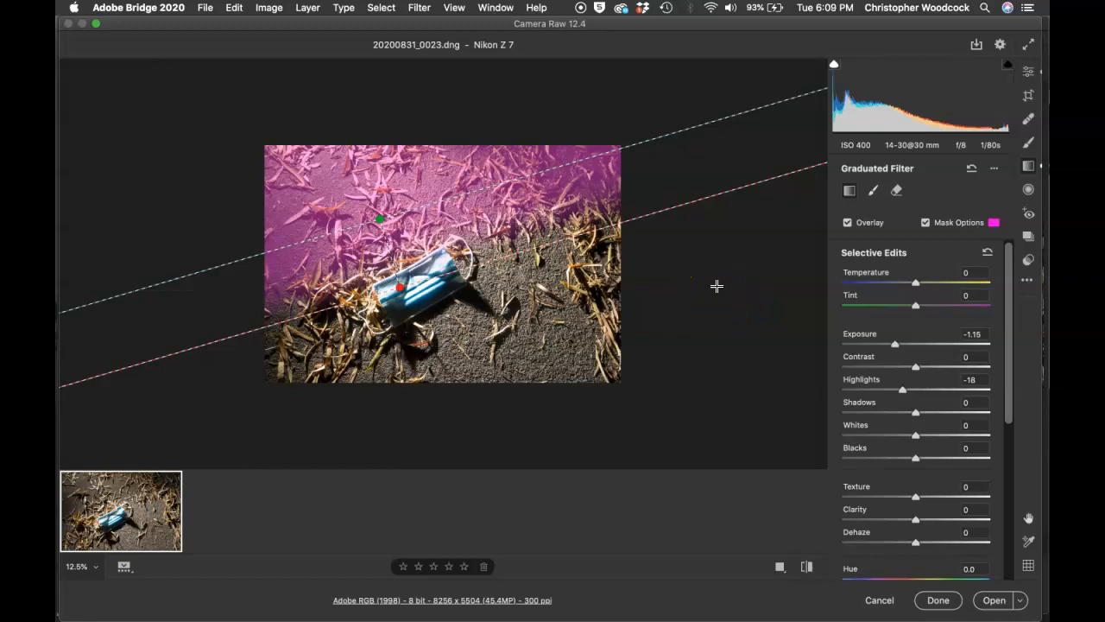
click(926, 222)
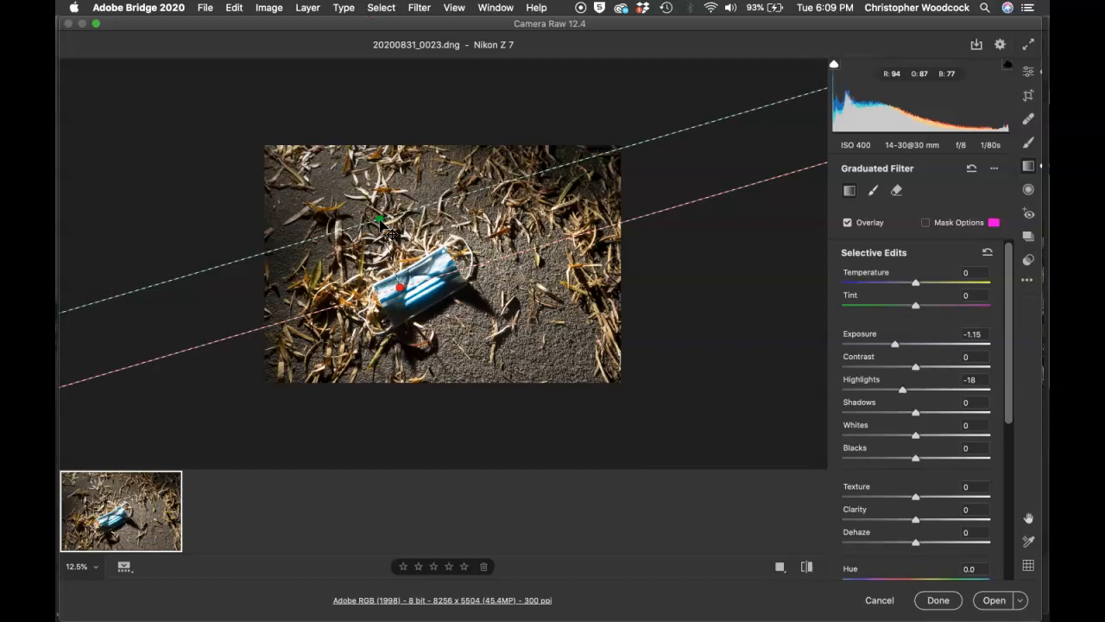
Step: Move the gradient's start above the photo, set Whites to -10, and end it below the mask
drag(380, 223, 355, 113)
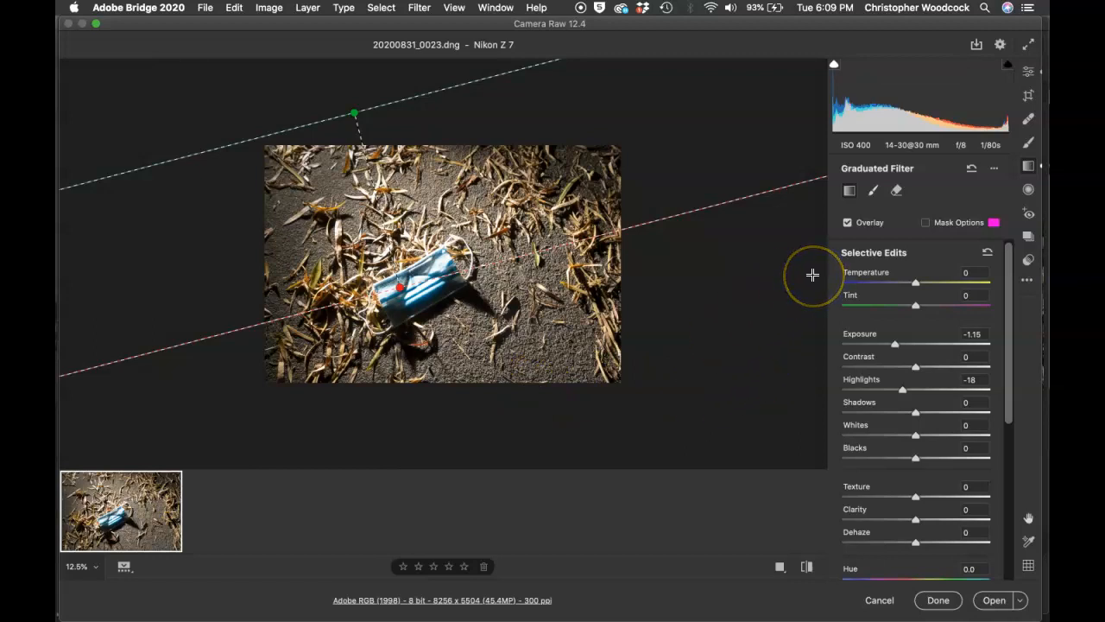
drag(908, 440, 907, 436)
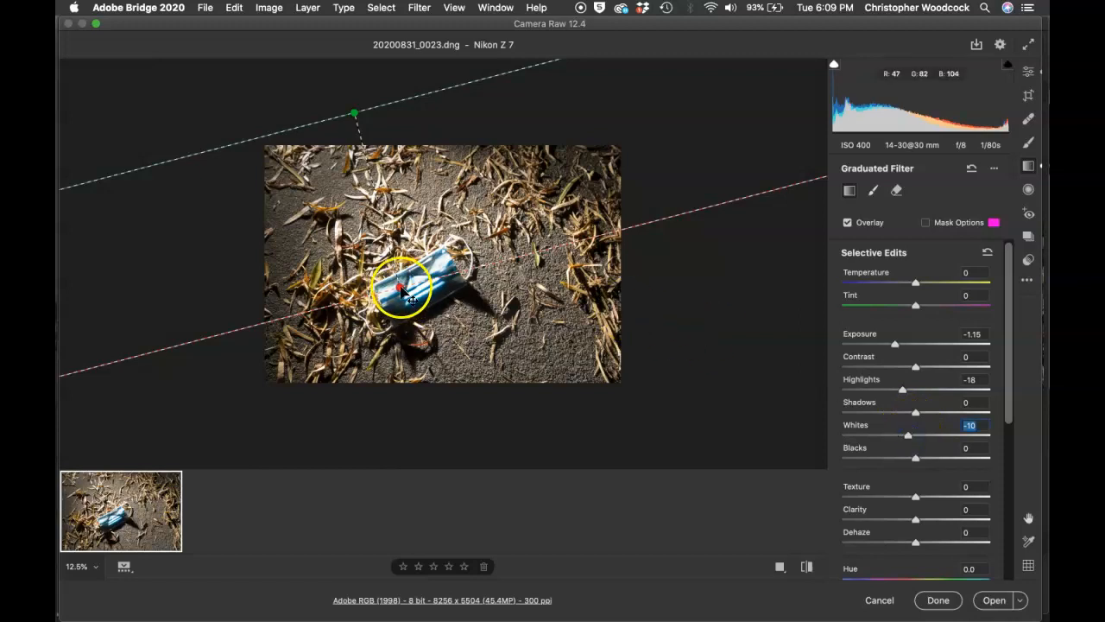
drag(404, 292, 410, 312)
click(410, 324)
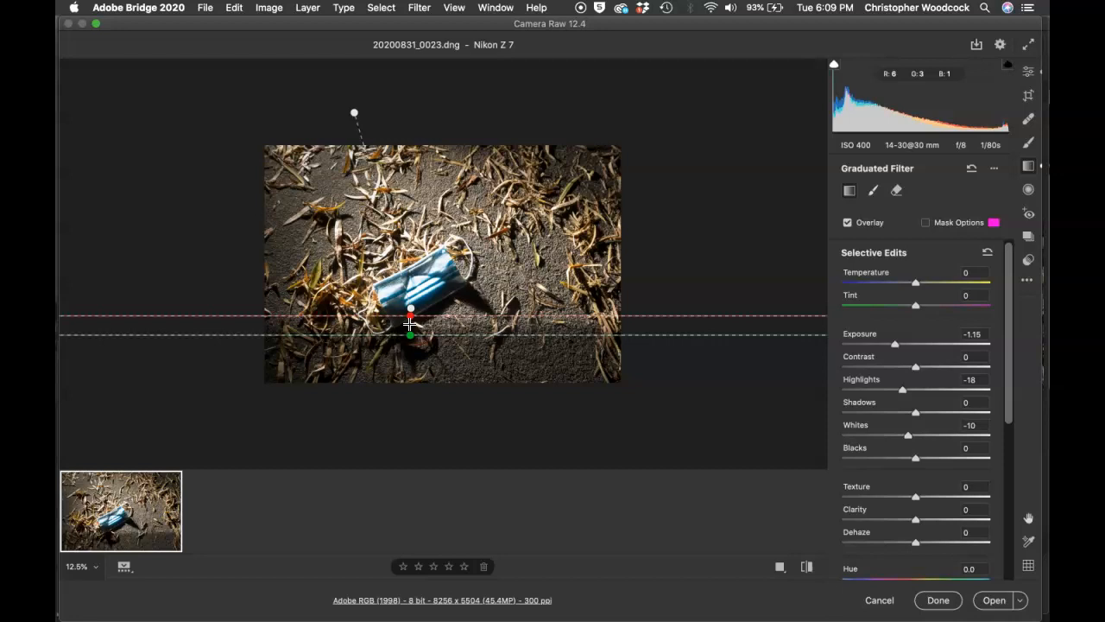
Step: Delete the accidental small gradient and reselect the top graduated filter
key(Delete)
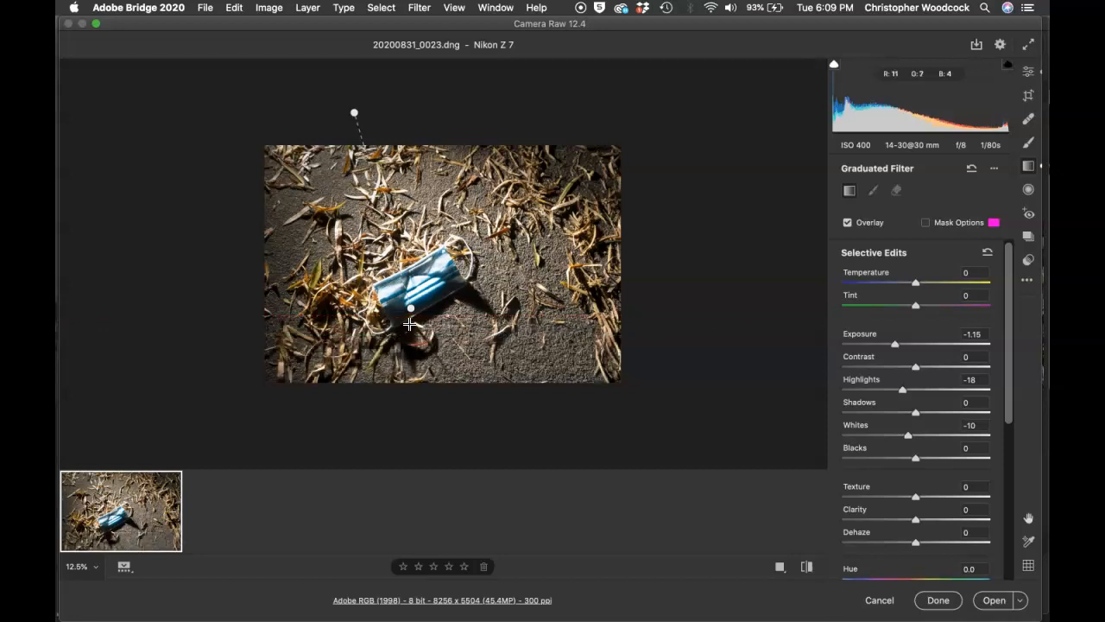
click(411, 309)
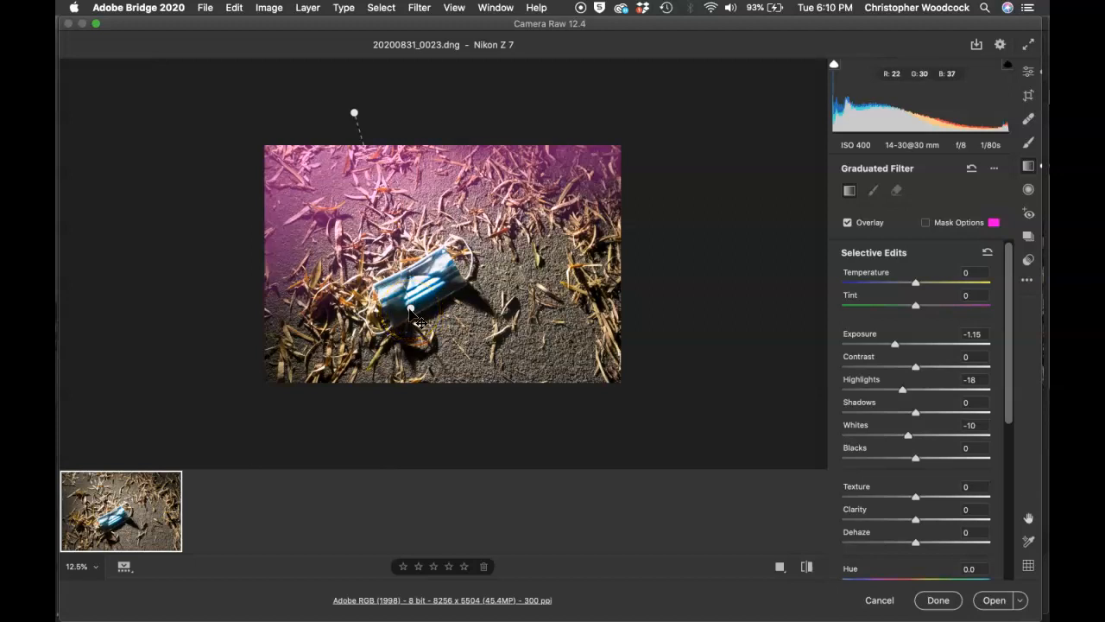
click(411, 310)
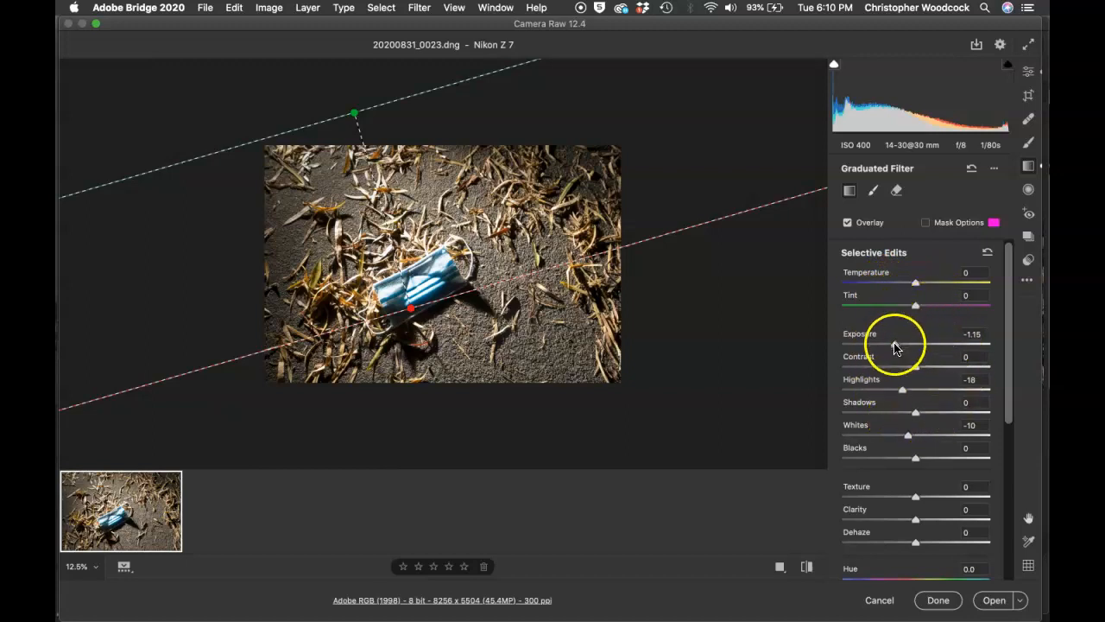
Step: Set the gradient's Shadows to +50 and Exposure to -1.35, then draw a second gradient upward from the bottom
scroll(895, 348, down, 4)
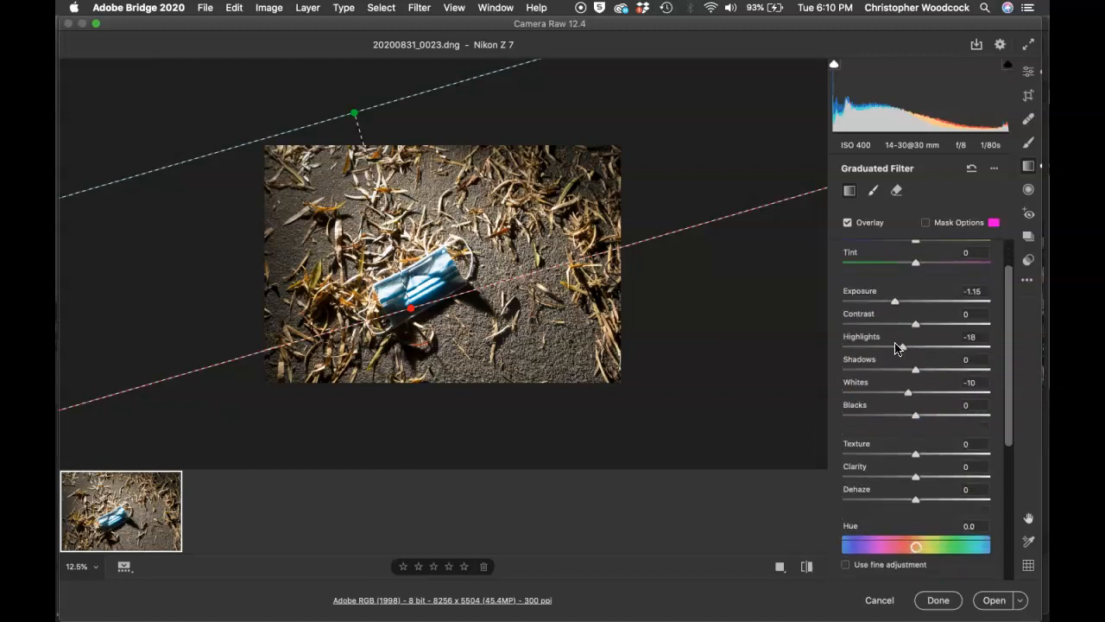
scroll(895, 348, up, 3)
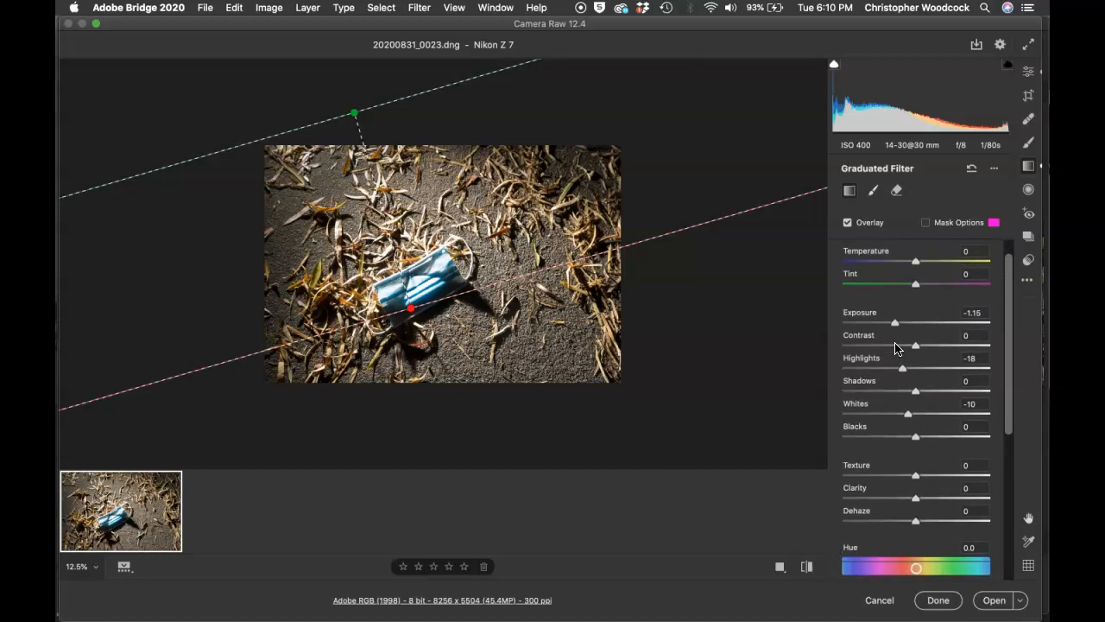
scroll(894, 348, up, 1)
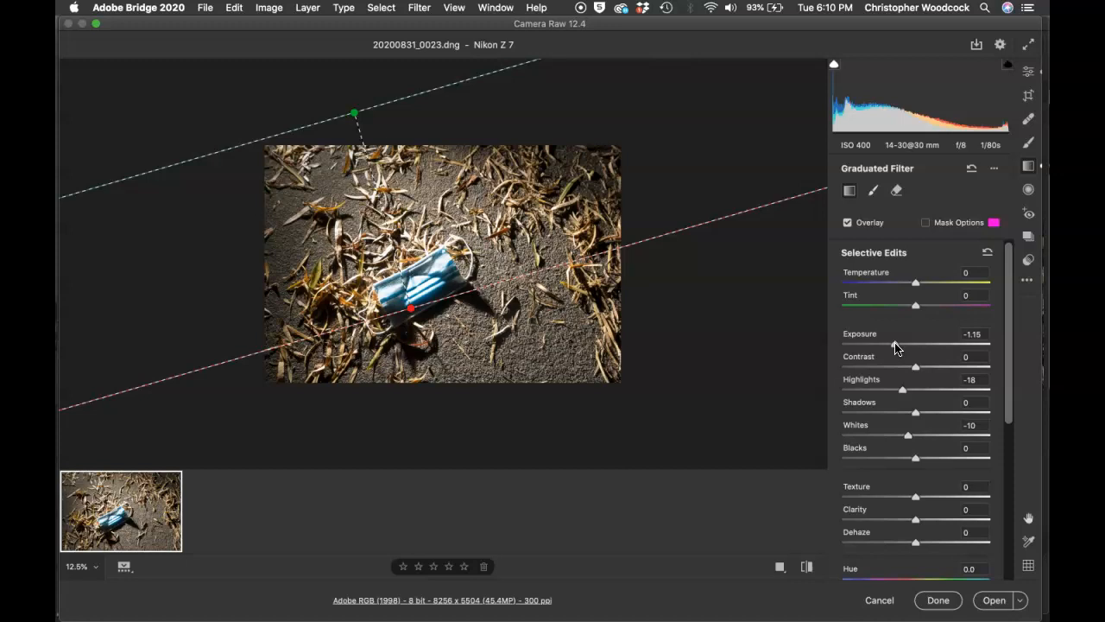
click(911, 267)
click(929, 414)
drag(928, 413, 950, 414)
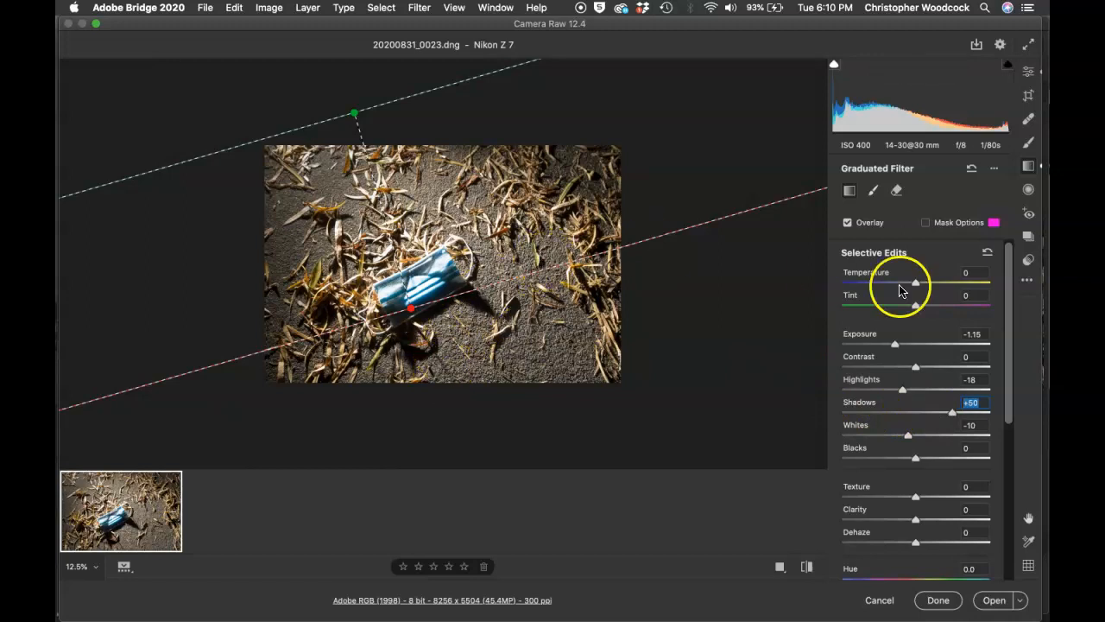
scroll(900, 290, down, 1)
drag(895, 342, 891, 345)
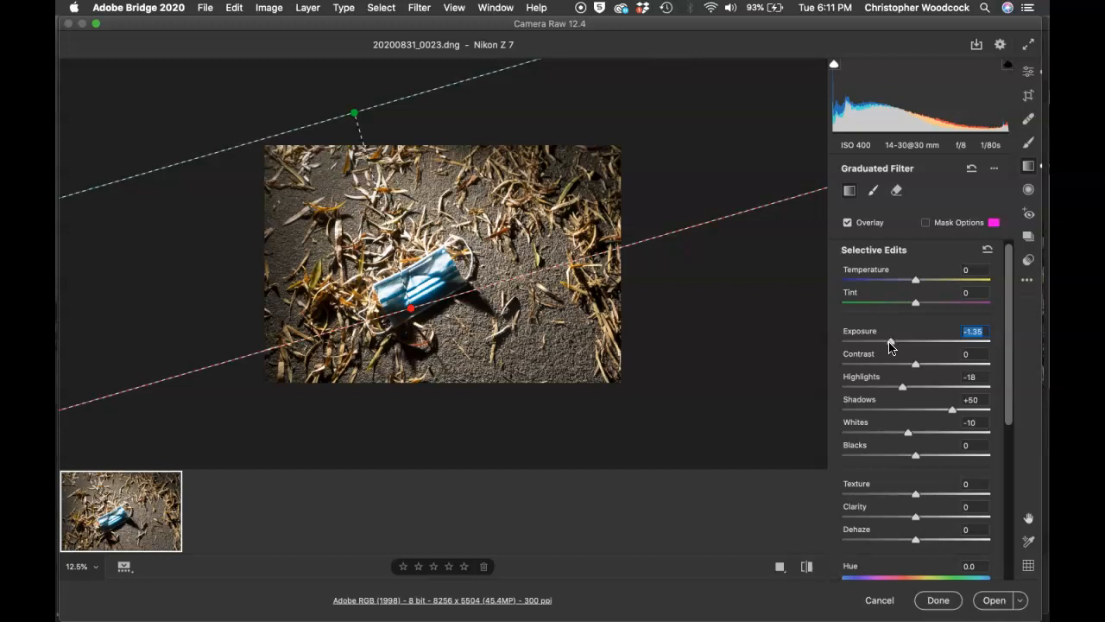
drag(491, 398, 469, 248)
Step: Review the bottom filter's sliders: Exposure -1.35, Highlights -18, Shadows +50, Whites -10
scroll(898, 376, down, 2)
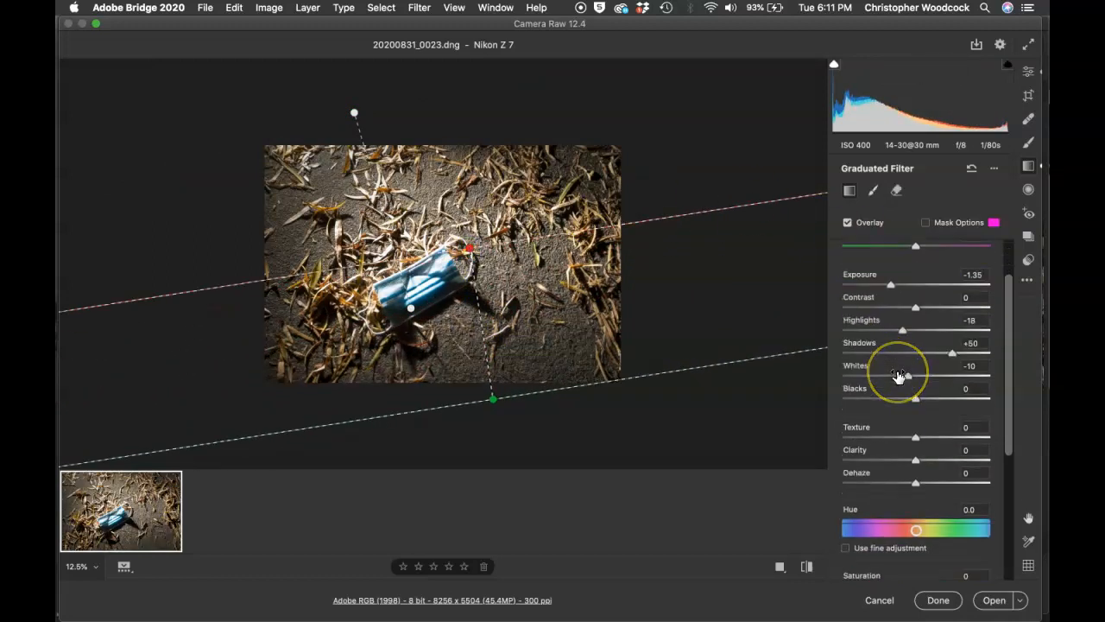
scroll(898, 376, down, 8)
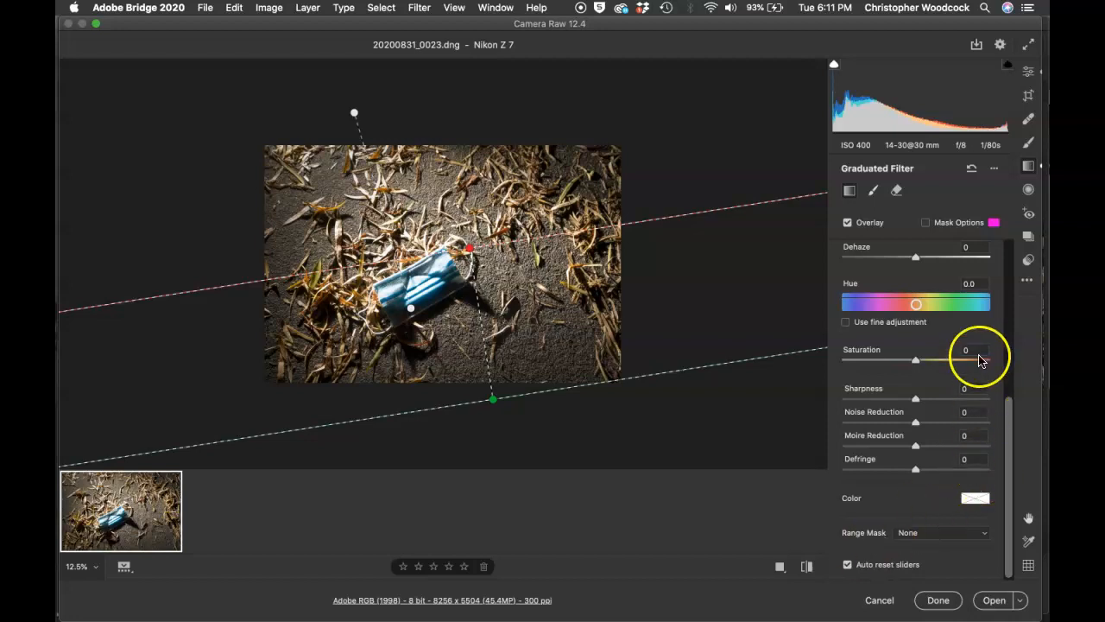
scroll(905, 319, up, 2)
scroll(905, 319, up, 6)
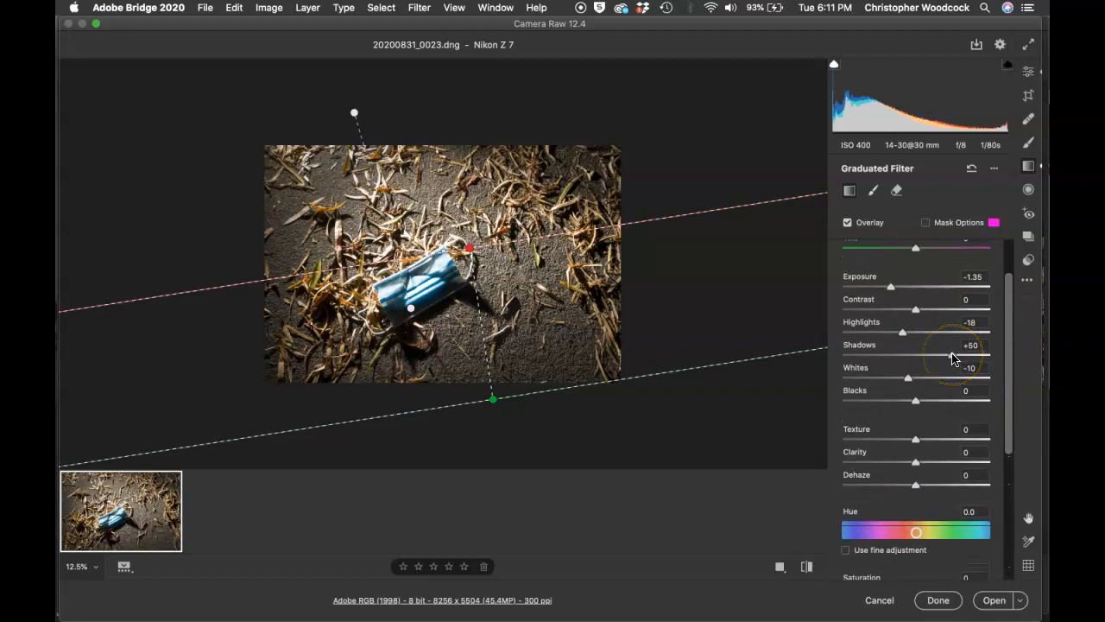
Step: Reset the filter's Shadows, Highlights, Exposure and Whites sliders to 0
double_click(952, 357)
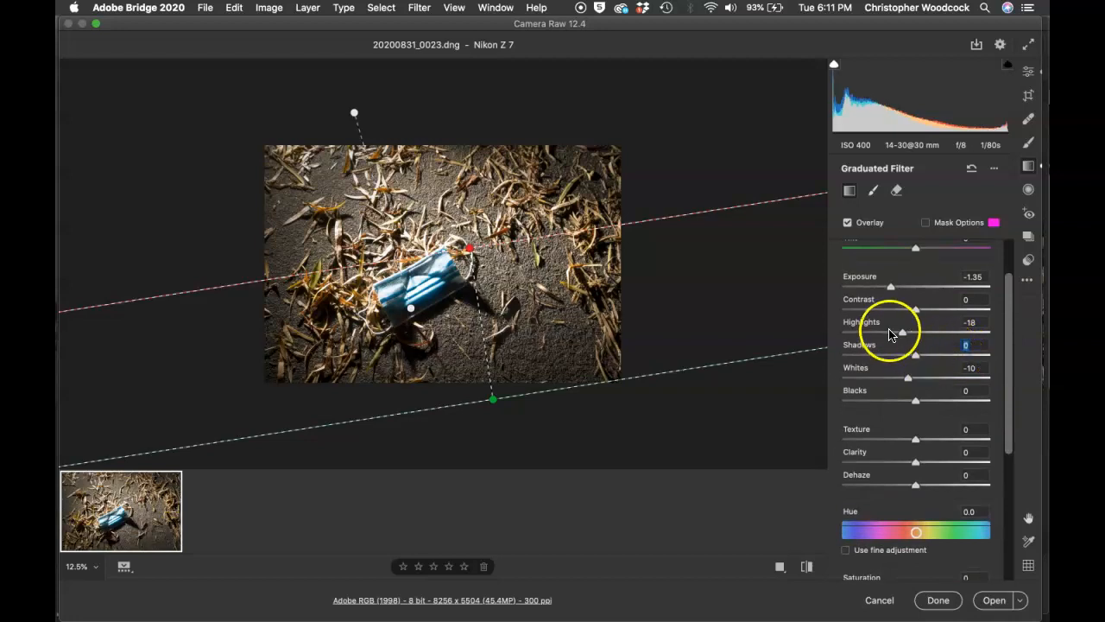
click(901, 333)
double_click(899, 332)
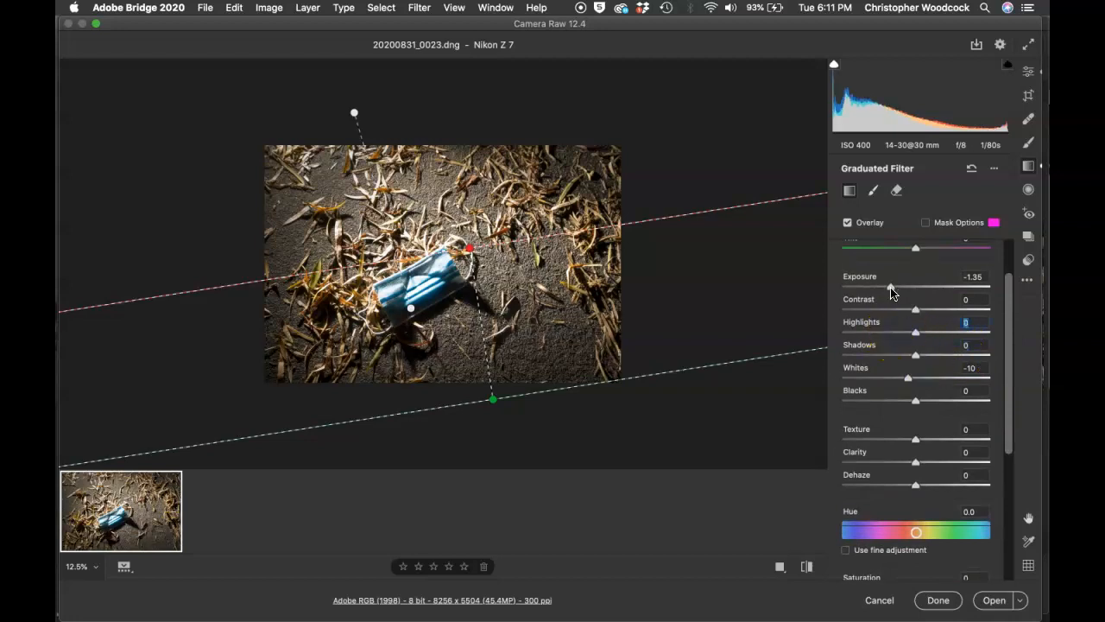
double_click(891, 288)
double_click(910, 380)
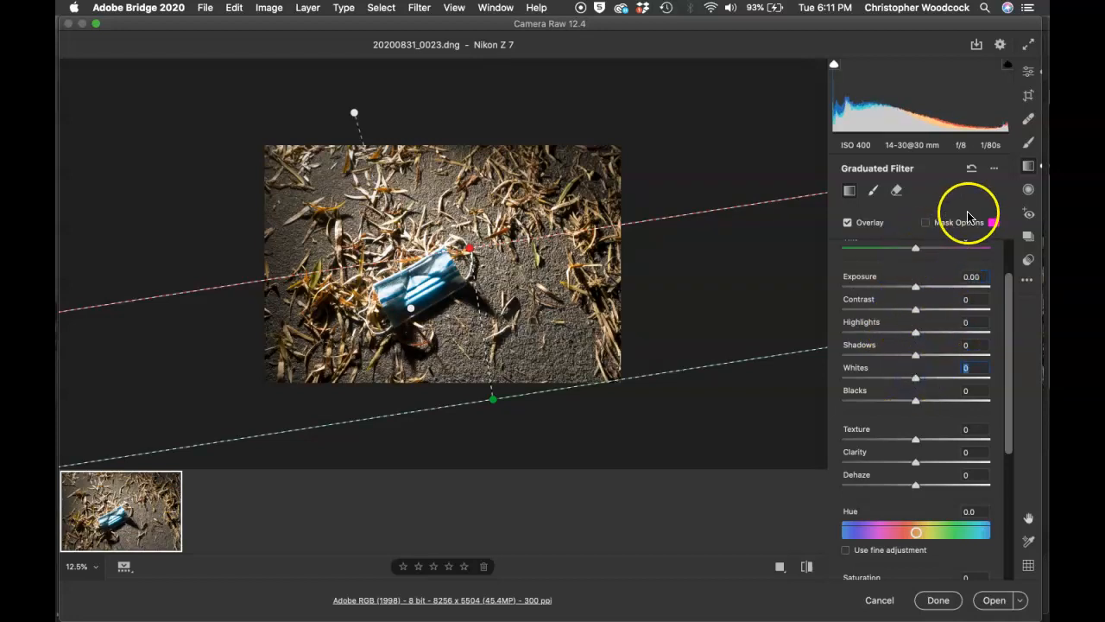
Step: Remove all graduated filters from the photo with the Reset option
click(993, 169)
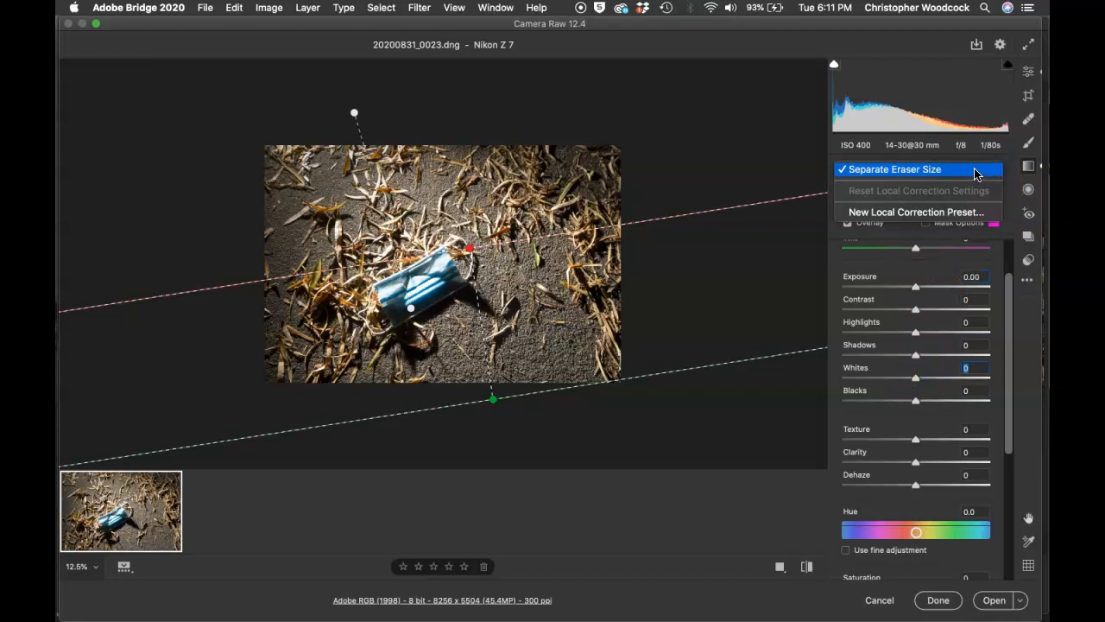
click(976, 156)
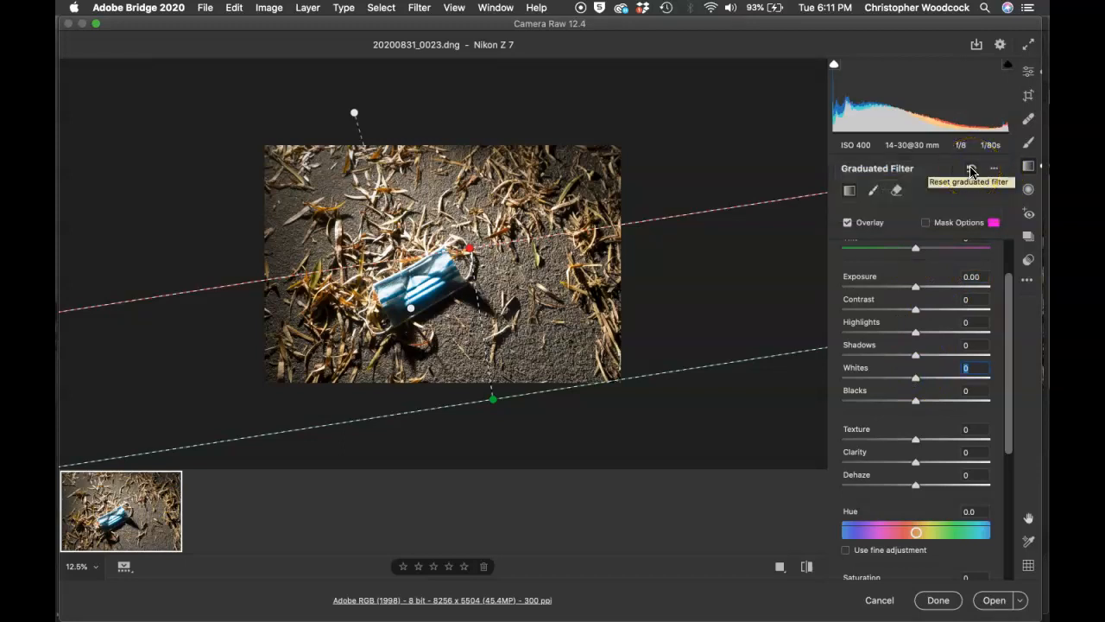
click(971, 171)
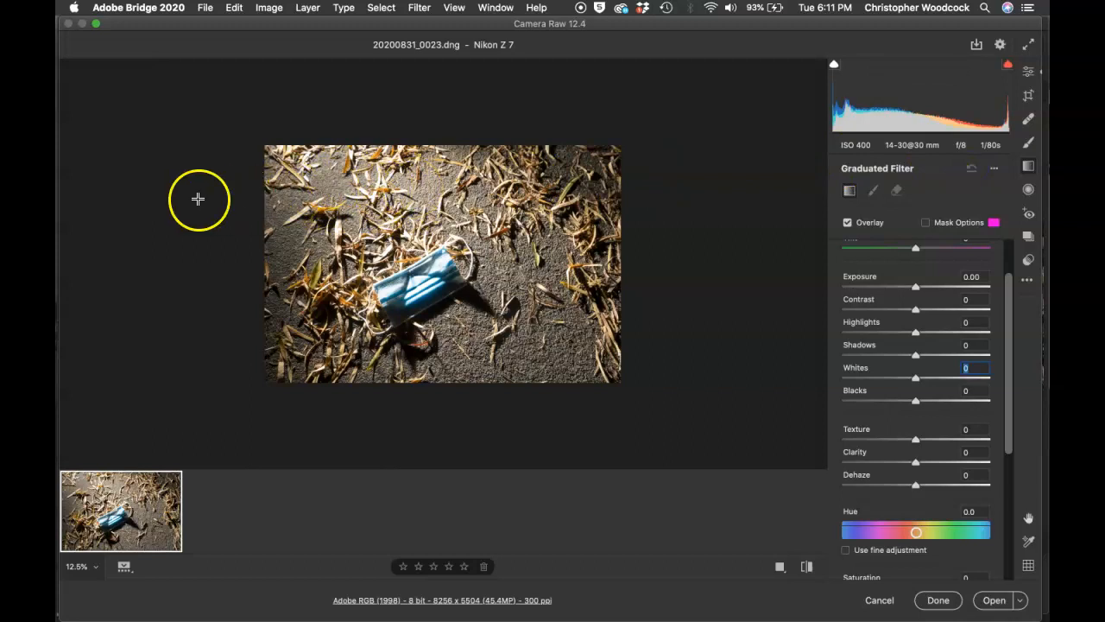
Step: Draw a new top-edge graduated filter at Exposure -0.90, Highlights -20, Whites -22, Shadows +34
drag(352, 190, 379, 282)
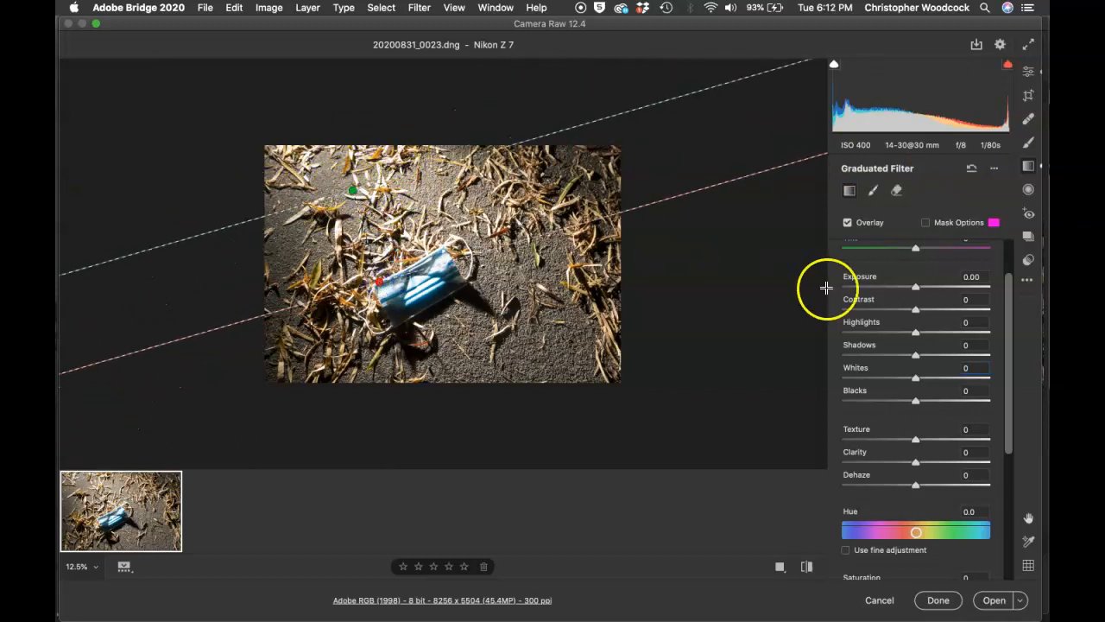
drag(911, 288, 899, 288)
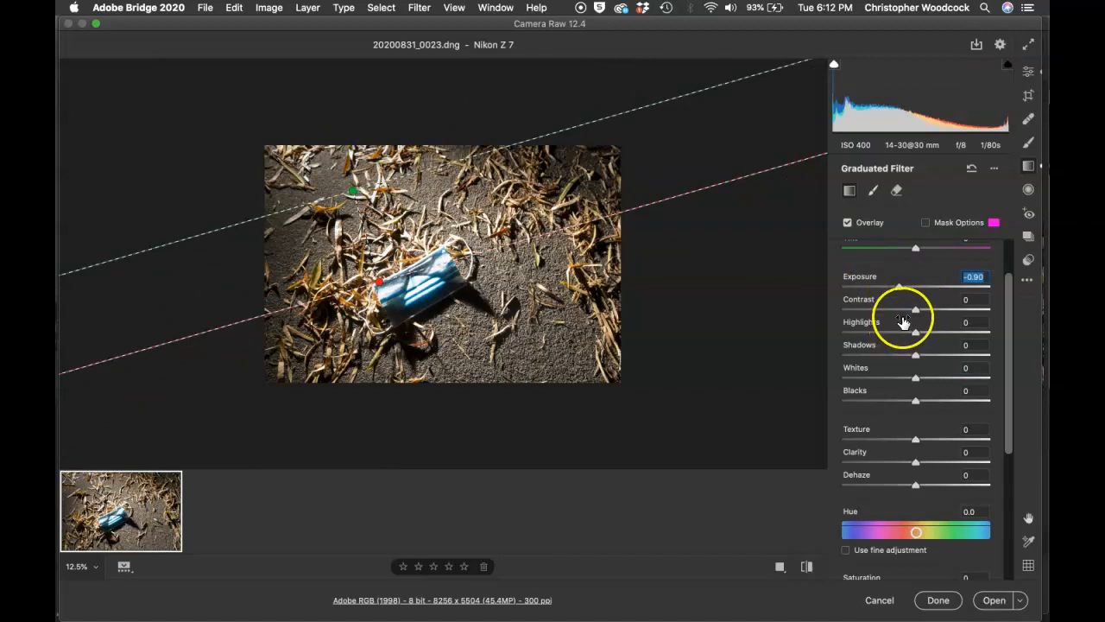
drag(907, 333, 900, 335)
drag(915, 377, 899, 378)
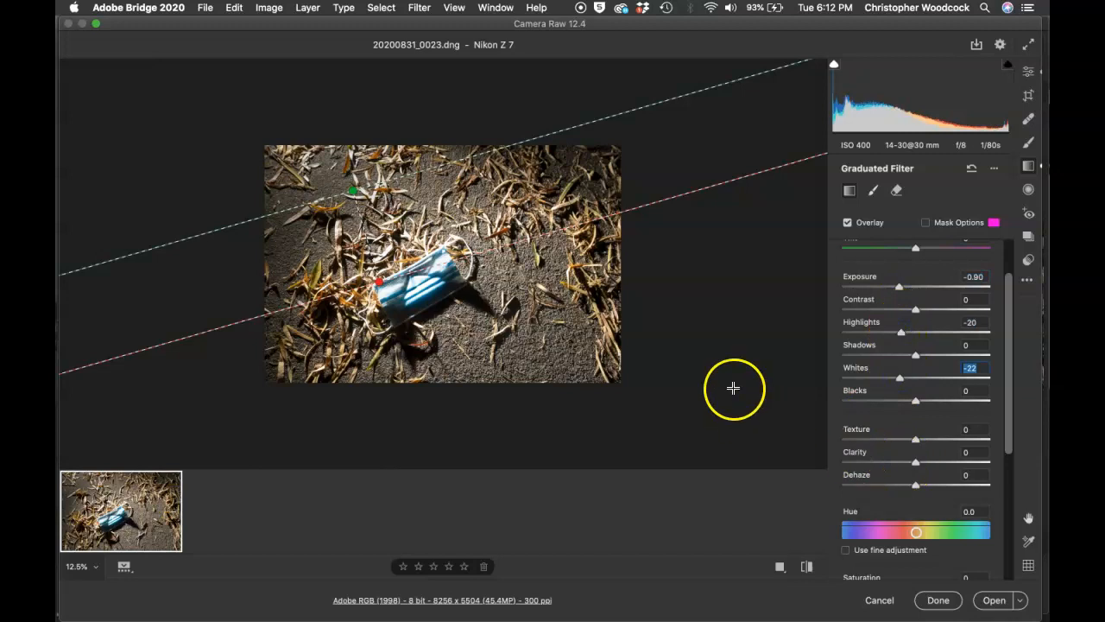
drag(915, 355, 940, 355)
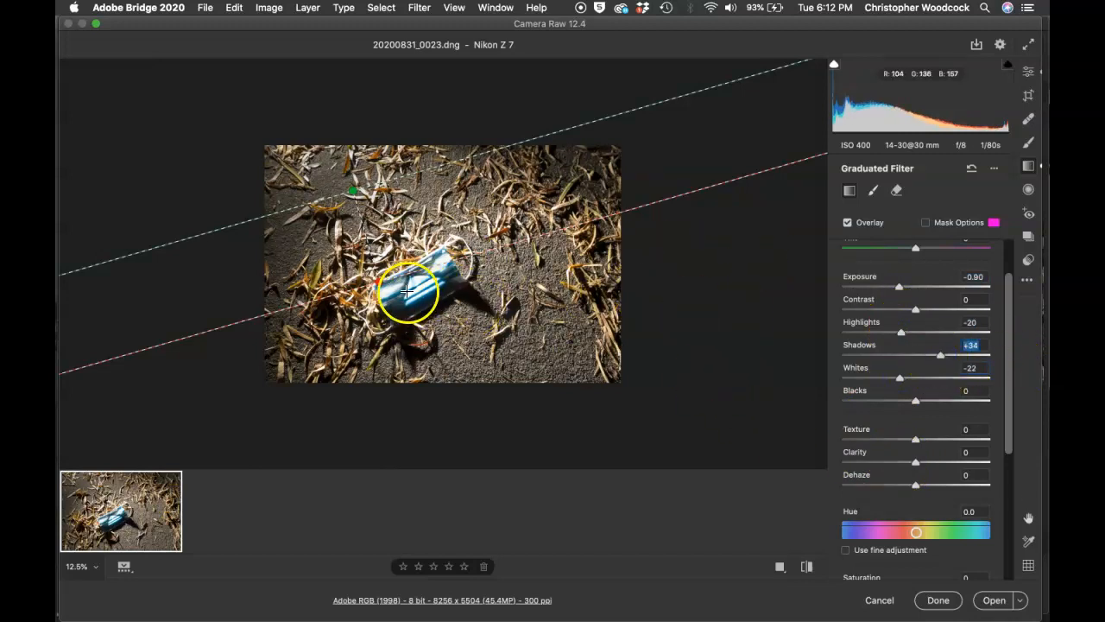
Step: Tilt the top gradient toward the mask and add a second gradient up from the bottom edge
drag(386, 294, 402, 320)
drag(549, 391, 501, 215)
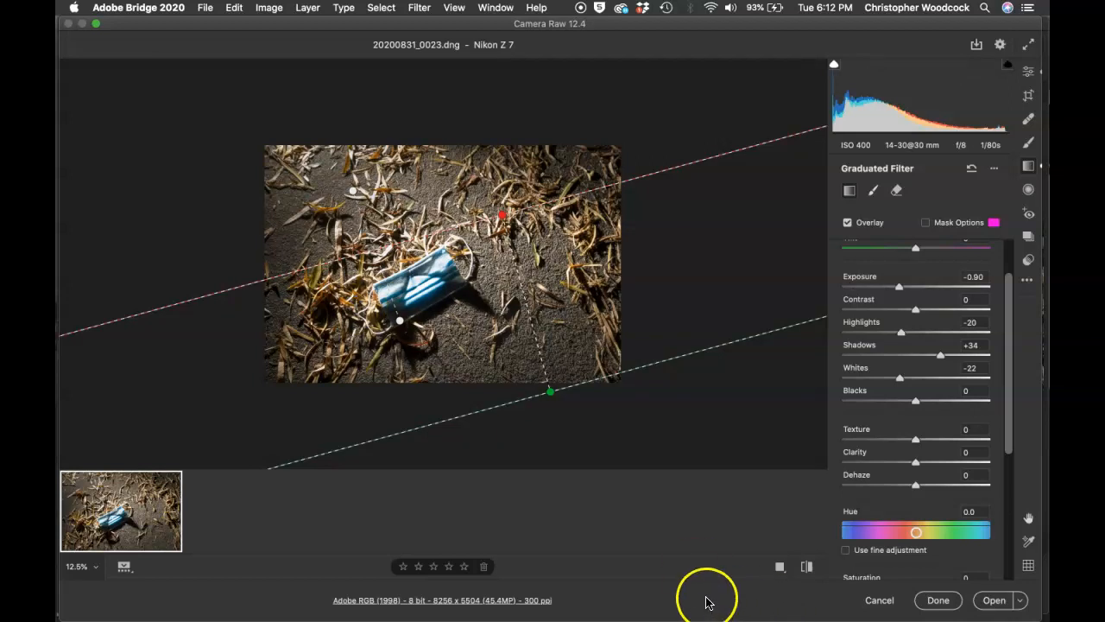
key(super+Tab)
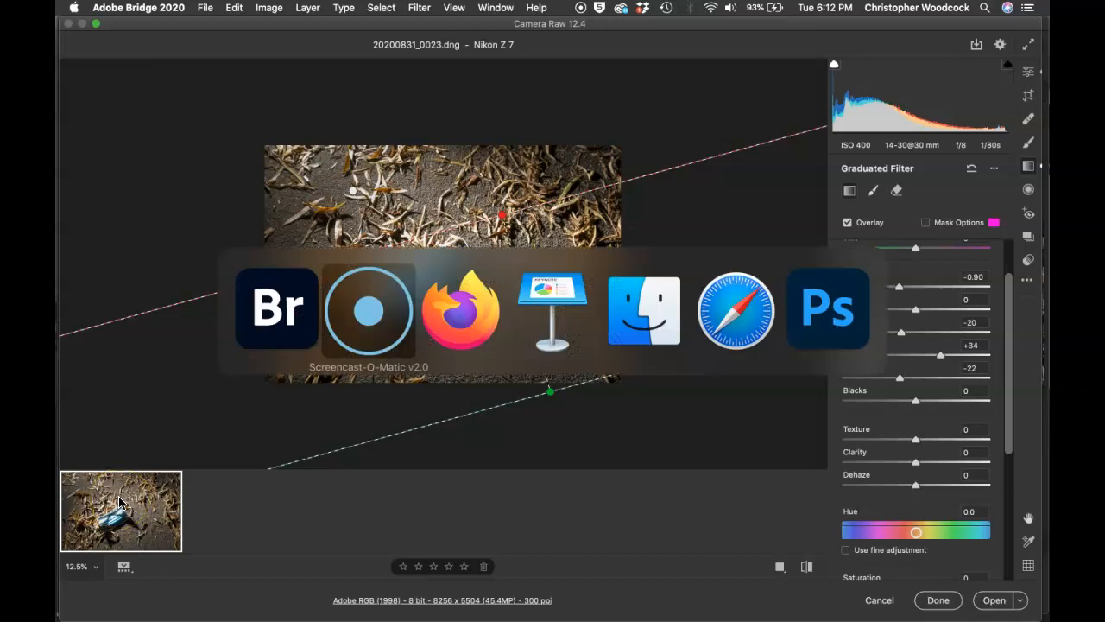